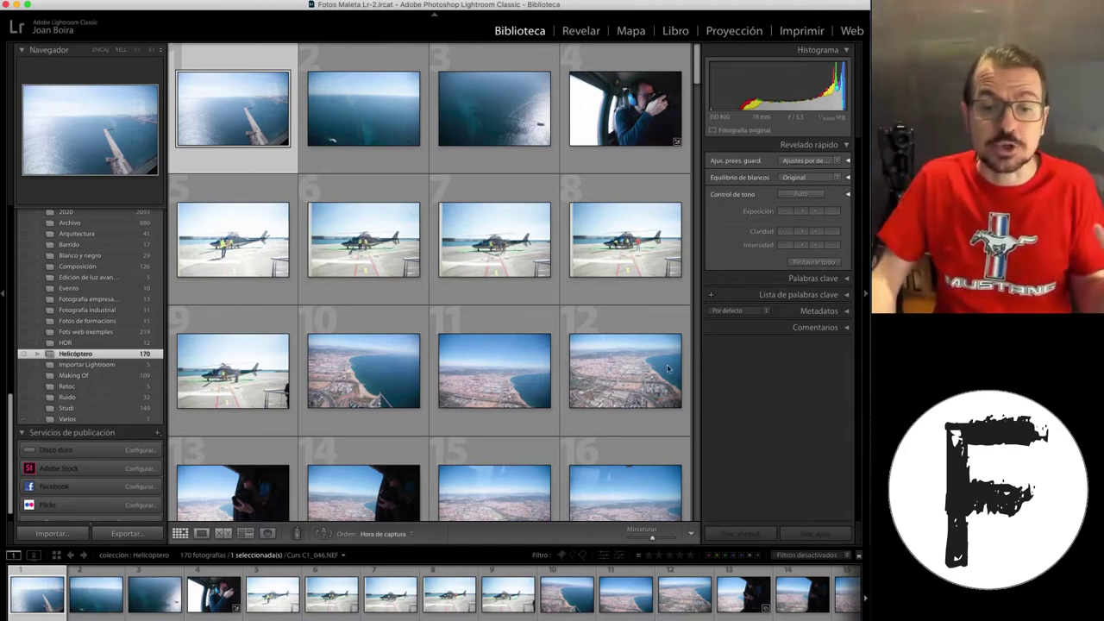
# Keep the grid sorted by capture time and select photo 4, the in-helicopter shot
pyautogui.click(402, 533)
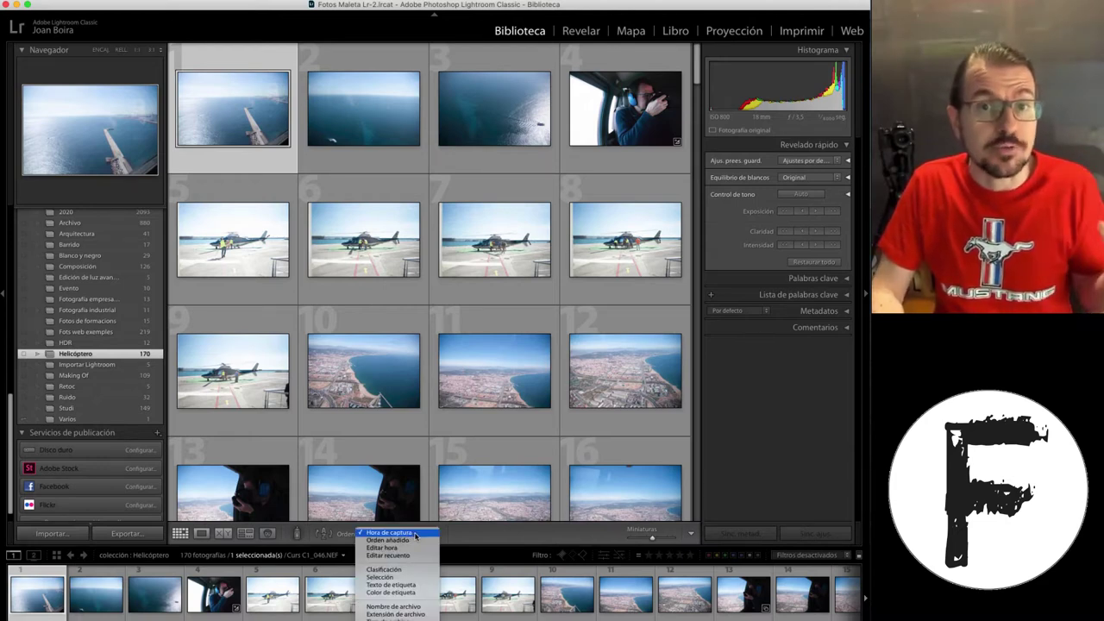
pyautogui.click(415, 534)
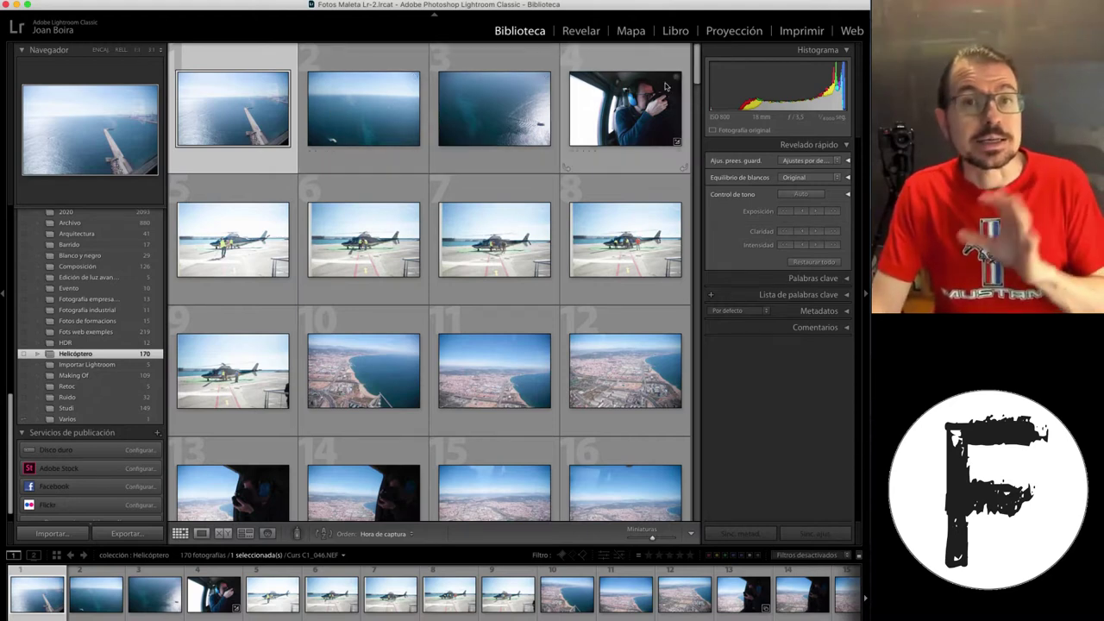
pyautogui.click(639, 121)
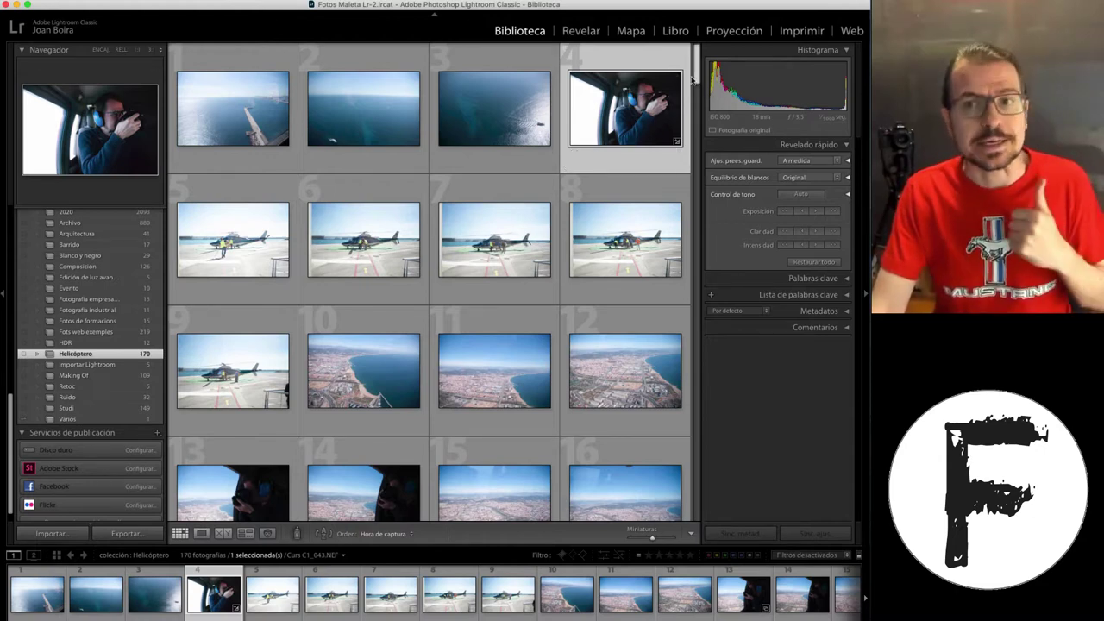
pyautogui.moveTo(697, 74); pyautogui.dragTo(697, 125)
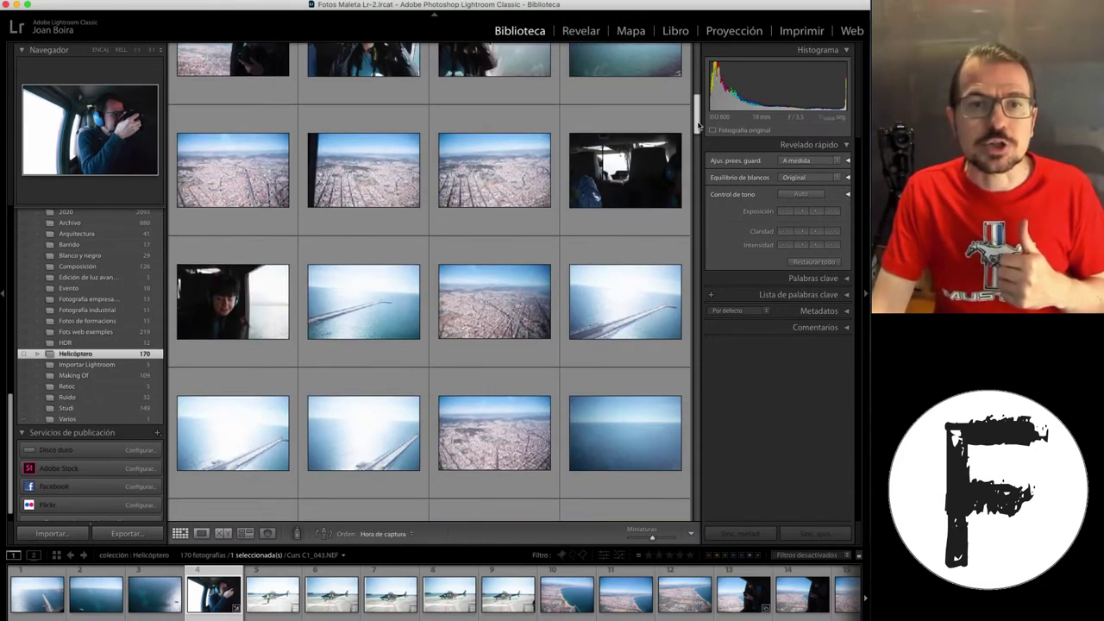
pyautogui.scroll(3, 501, 204)
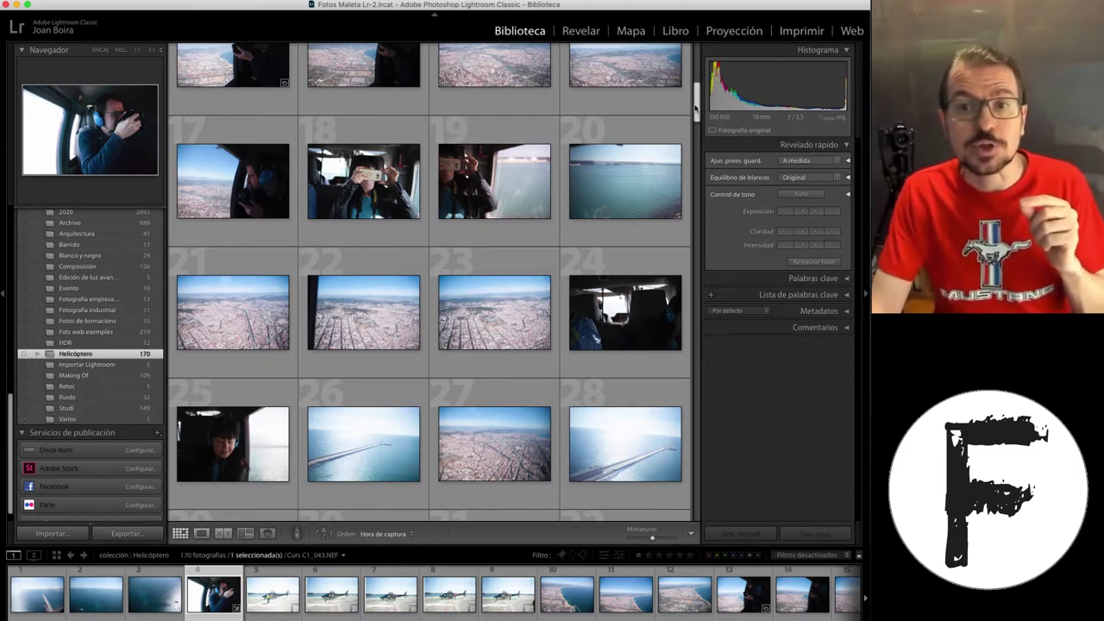
pyautogui.moveTo(696, 104); pyautogui.dragTo(696, 65)
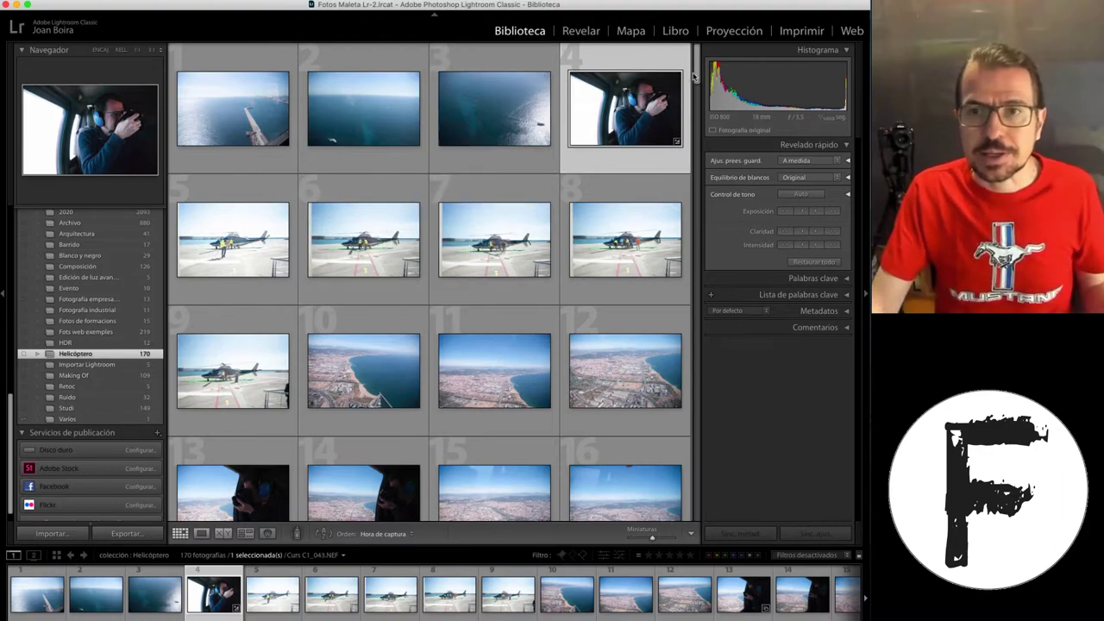
pyautogui.moveTo(694, 76)
pyautogui.mouseDown()
pyautogui.moveTo(734, 330)
pyautogui.moveTo(711, 486)
pyautogui.mouseUp()
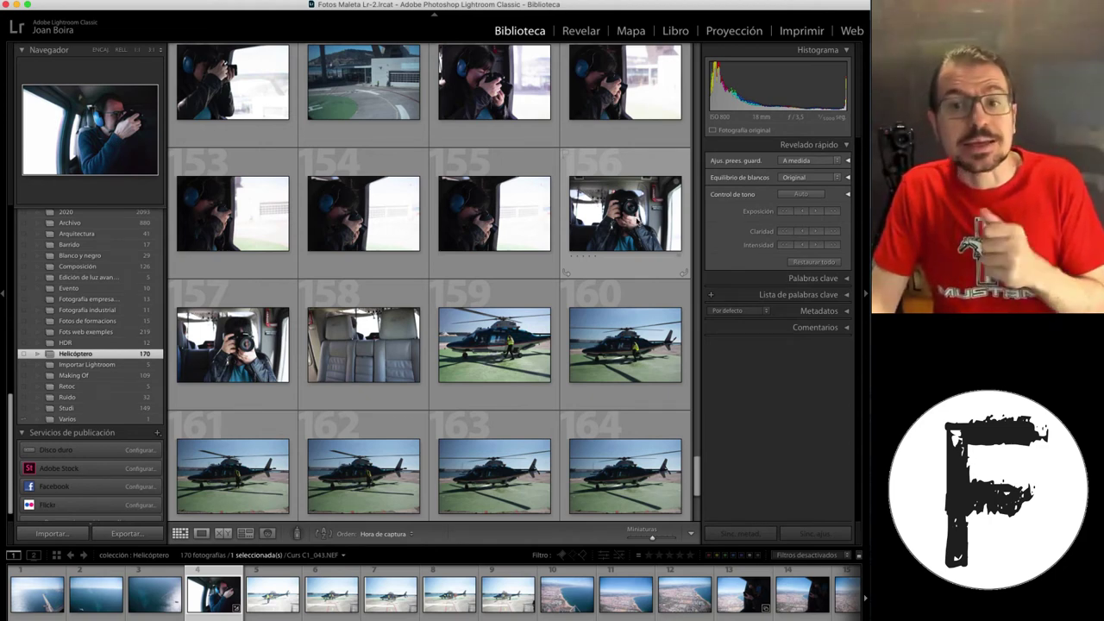
pyautogui.scroll(10, 629, 344)
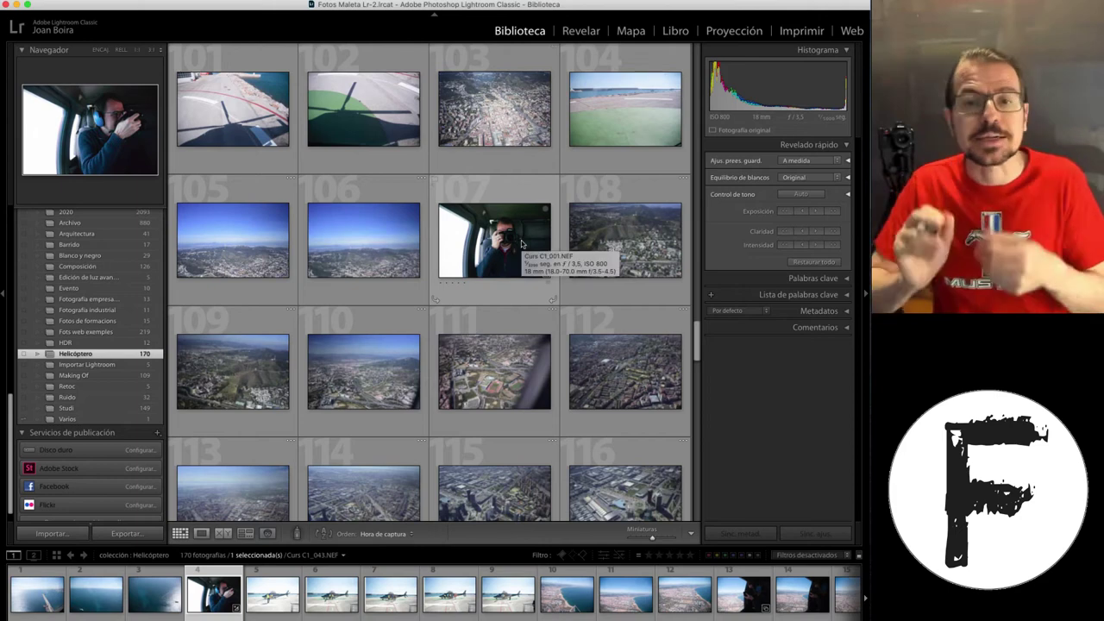
pyautogui.moveTo(552, 246)
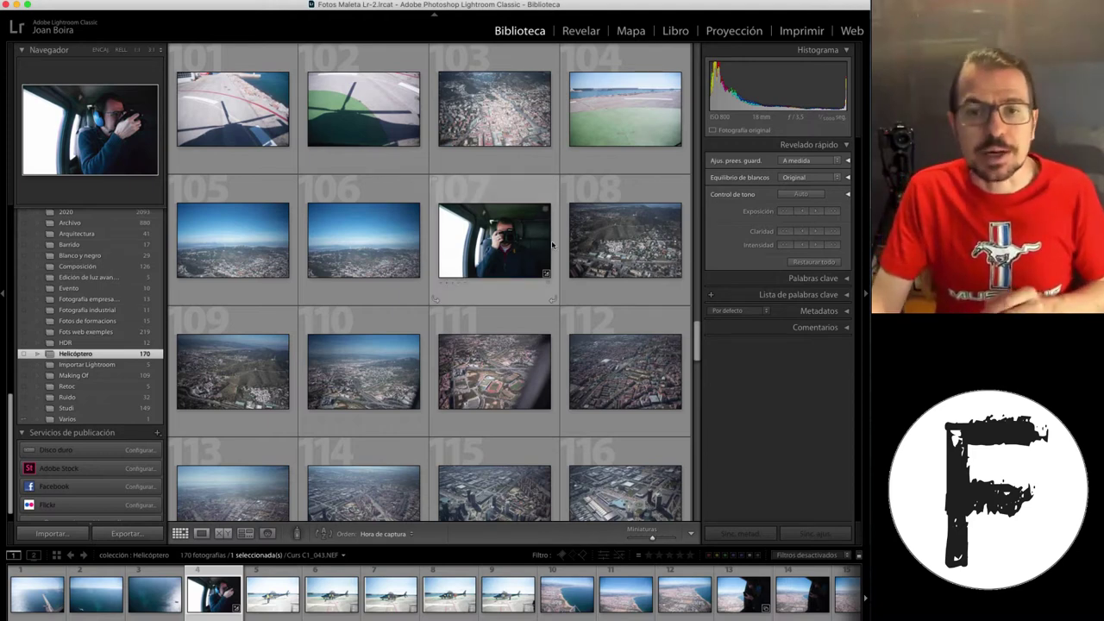
# Select photo 107, the photographer portrait, and show the library filter bar via Vista
pyautogui.click(507, 250)
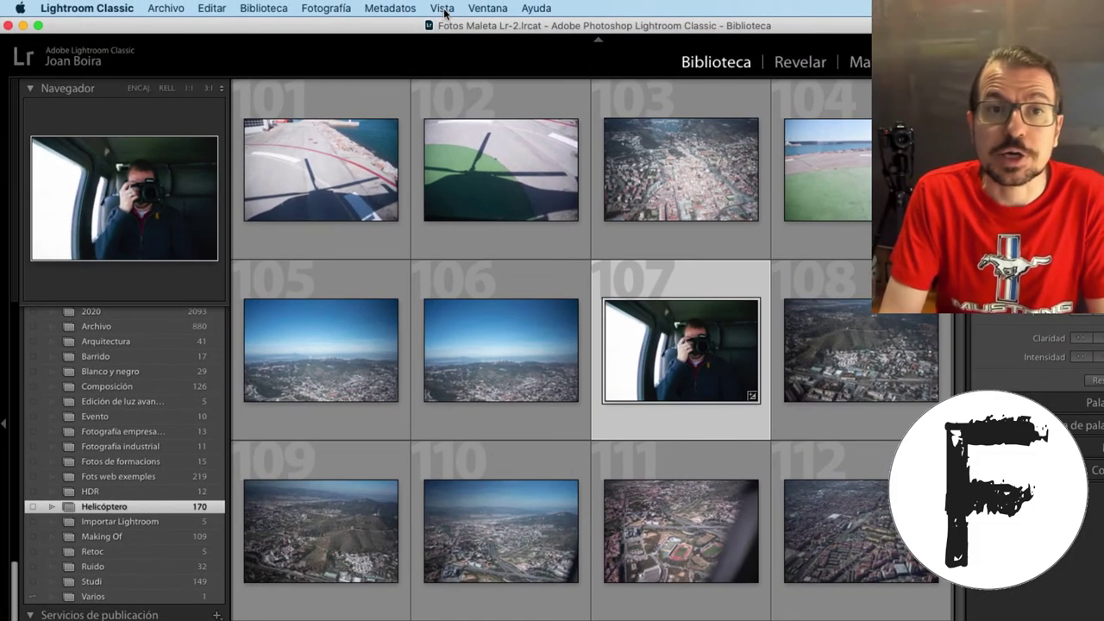
pyautogui.click(442, 9)
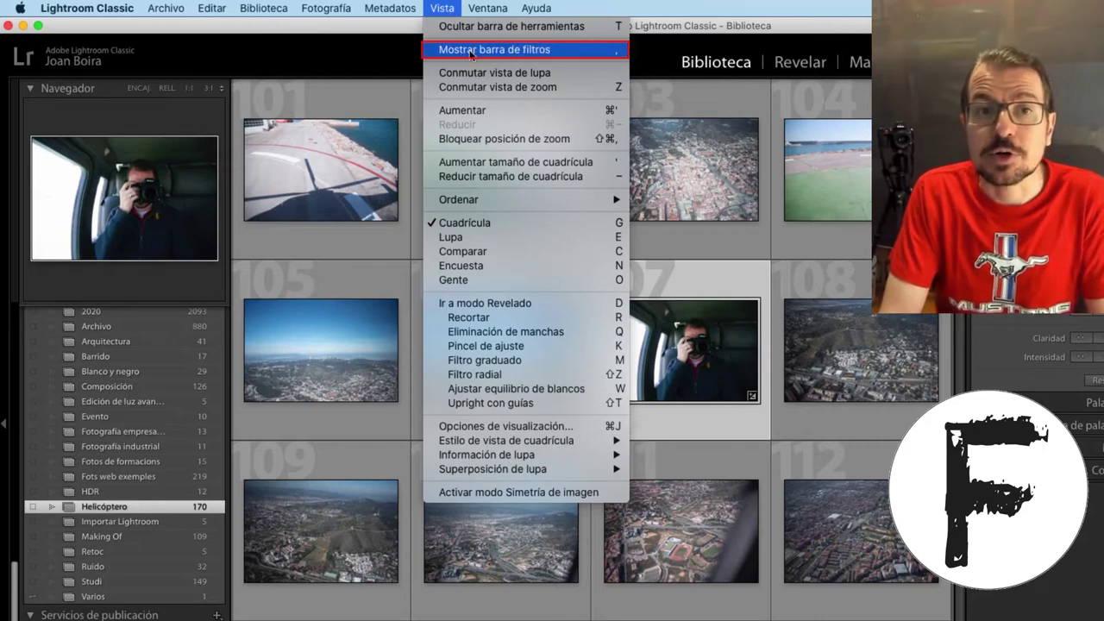
pyautogui.click(546, 50)
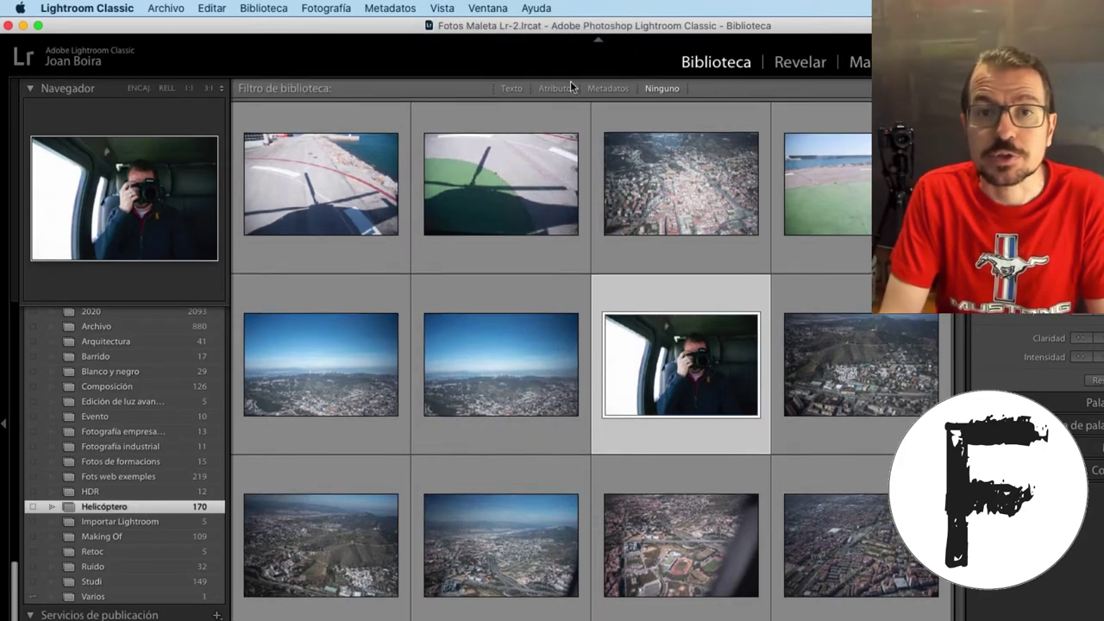
# Use the Metadatos filter's Cámara column to show only the 46 NIKON D300 photos
pyautogui.click(618, 95)
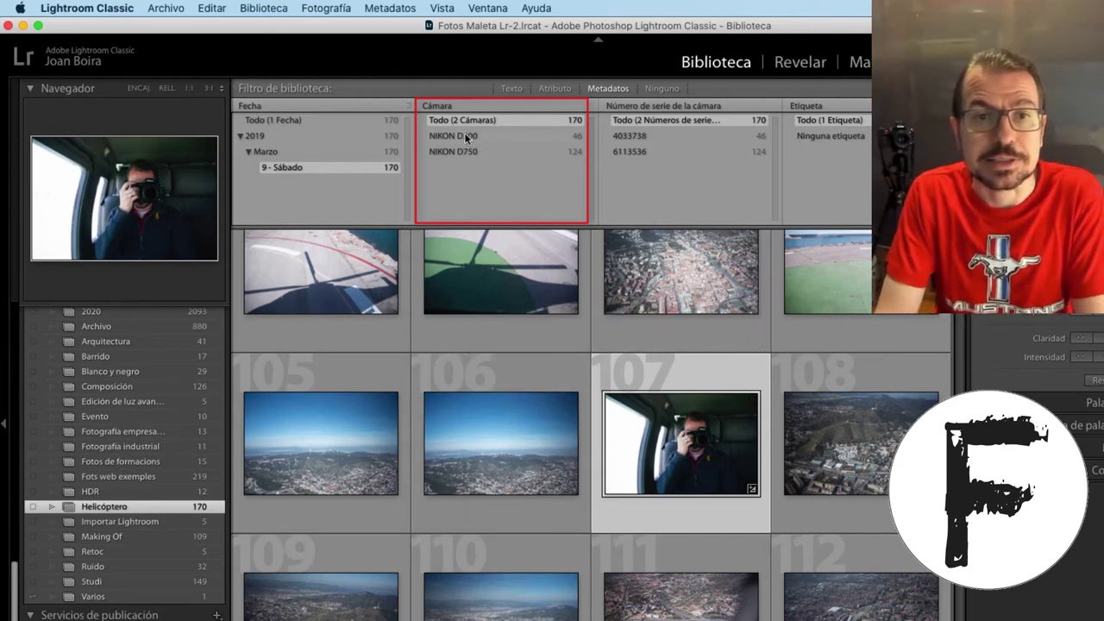
pyautogui.click(472, 137)
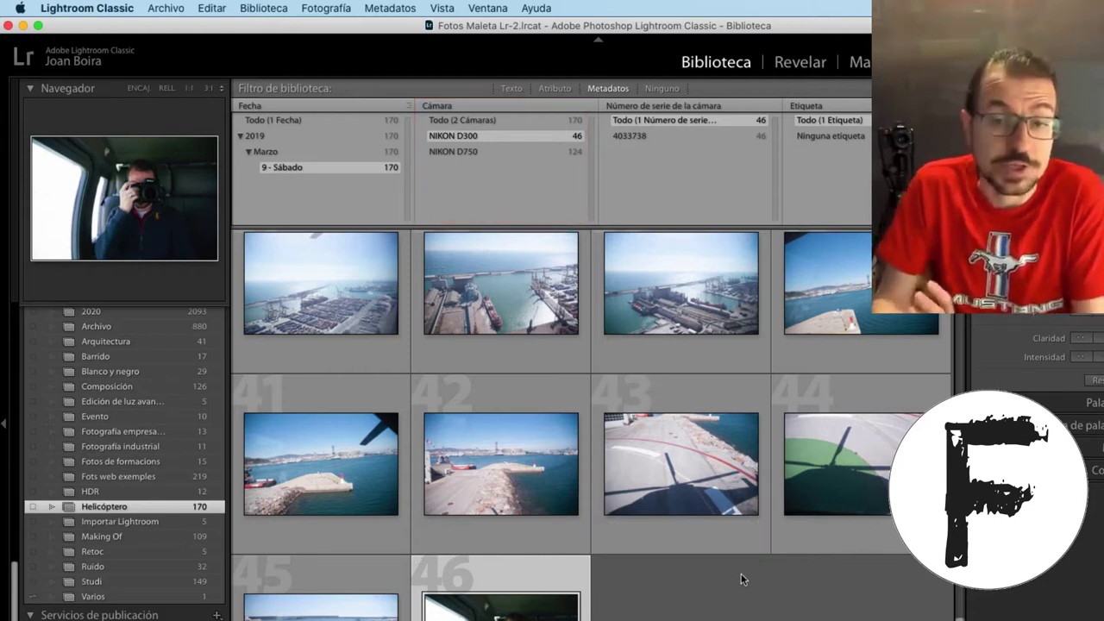
pyautogui.scroll(2, 960, 611)
pyautogui.scroll(3, 960, 611)
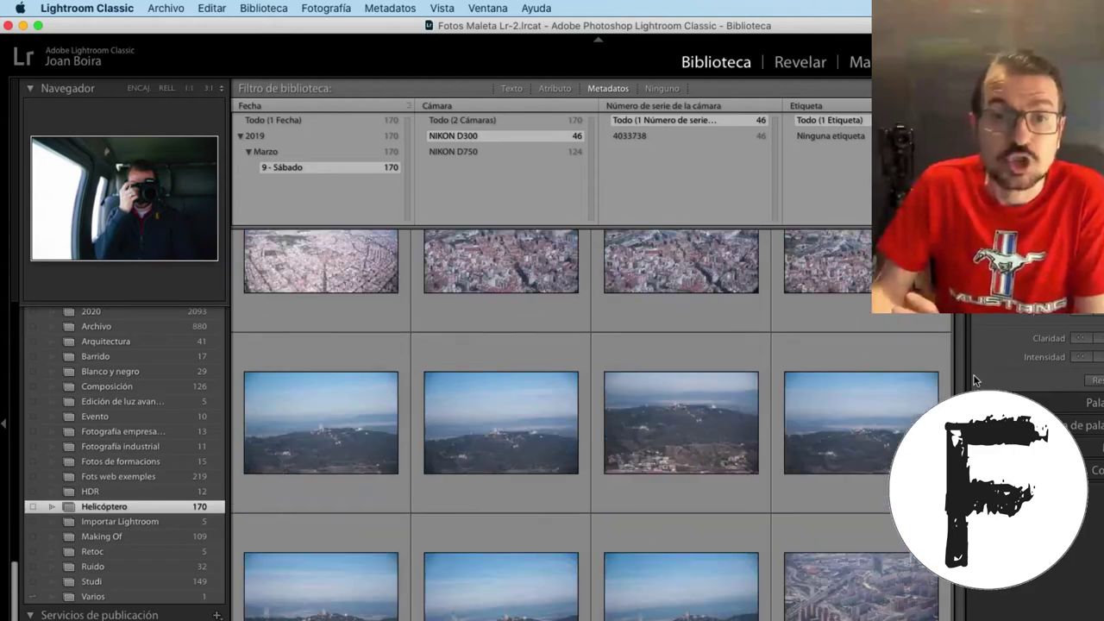
pyautogui.scroll(-3, 591, 425)
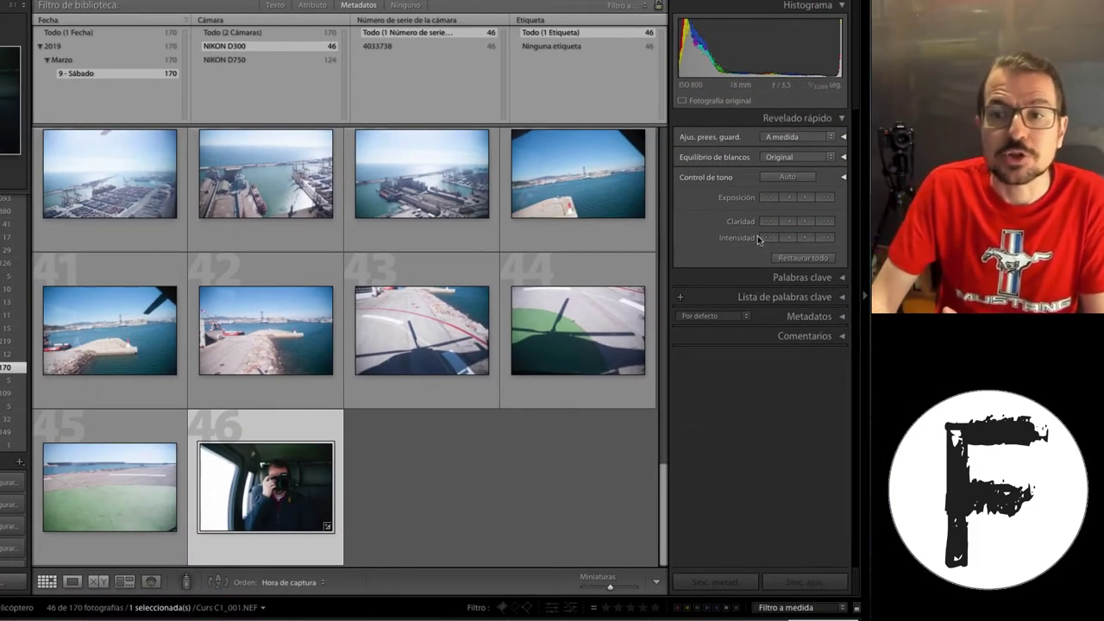
# Check the D300 photo's metadata in Editar hora de captura, then cancel without changing its time
pyautogui.click(832, 319)
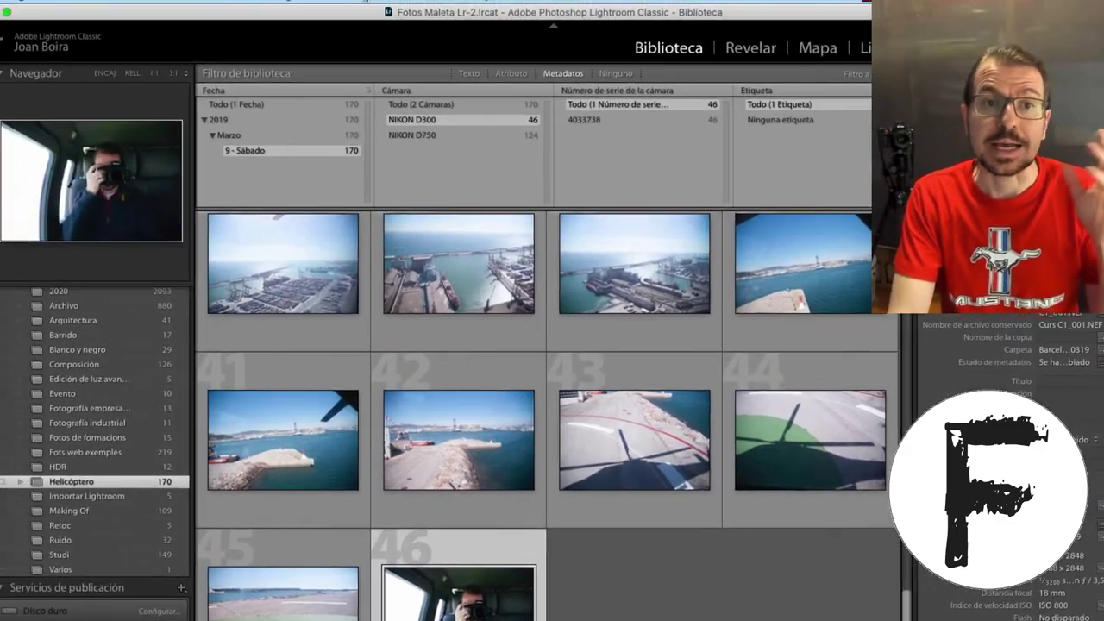
pyautogui.click(390, 8)
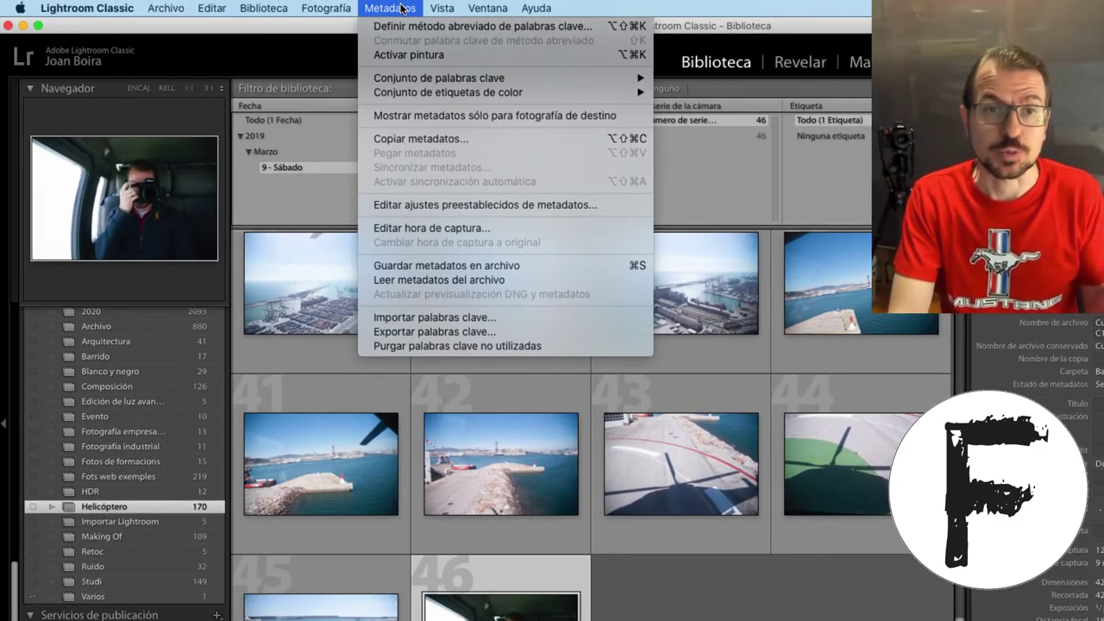
pyautogui.click(554, 227)
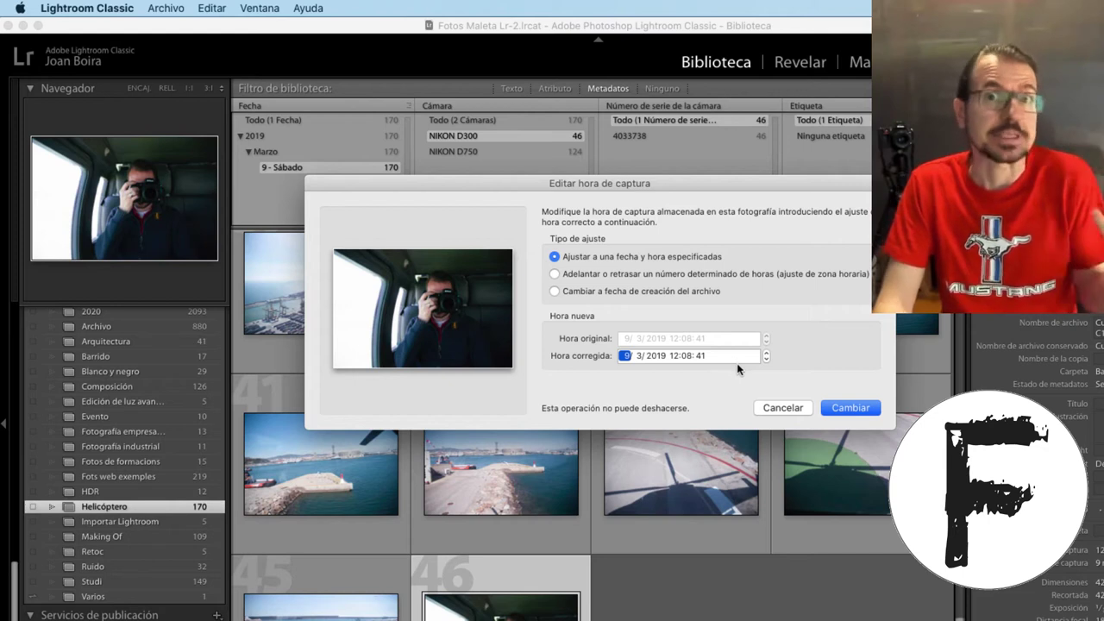
pyautogui.click(787, 413)
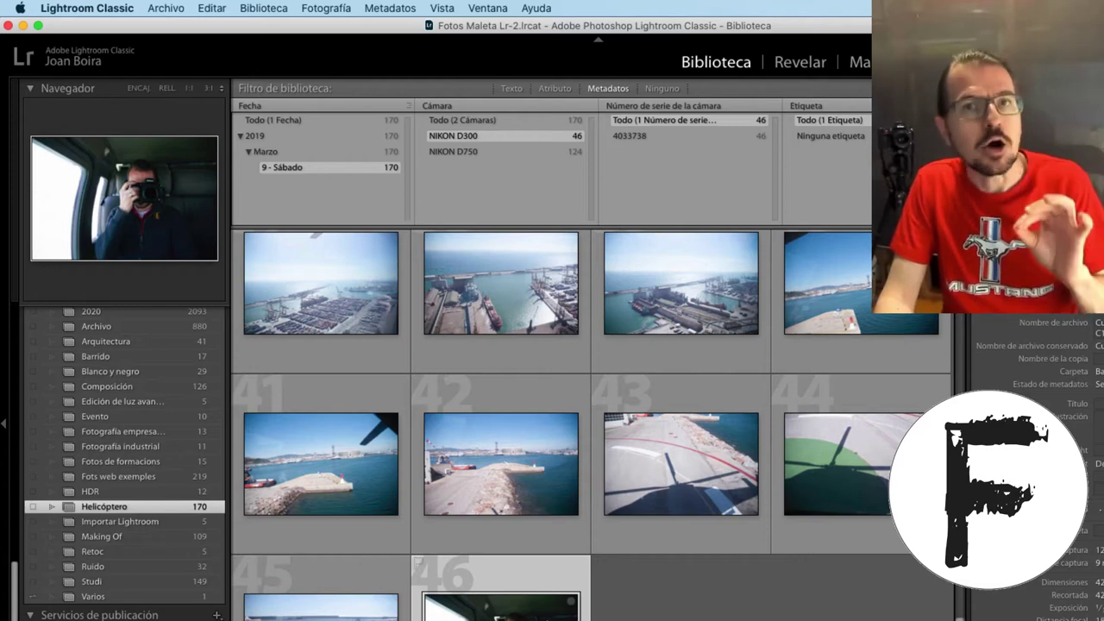
# Filter to the 124 NIKON D750 photos and select photo 111 as the time reference
pyautogui.click(471, 151)
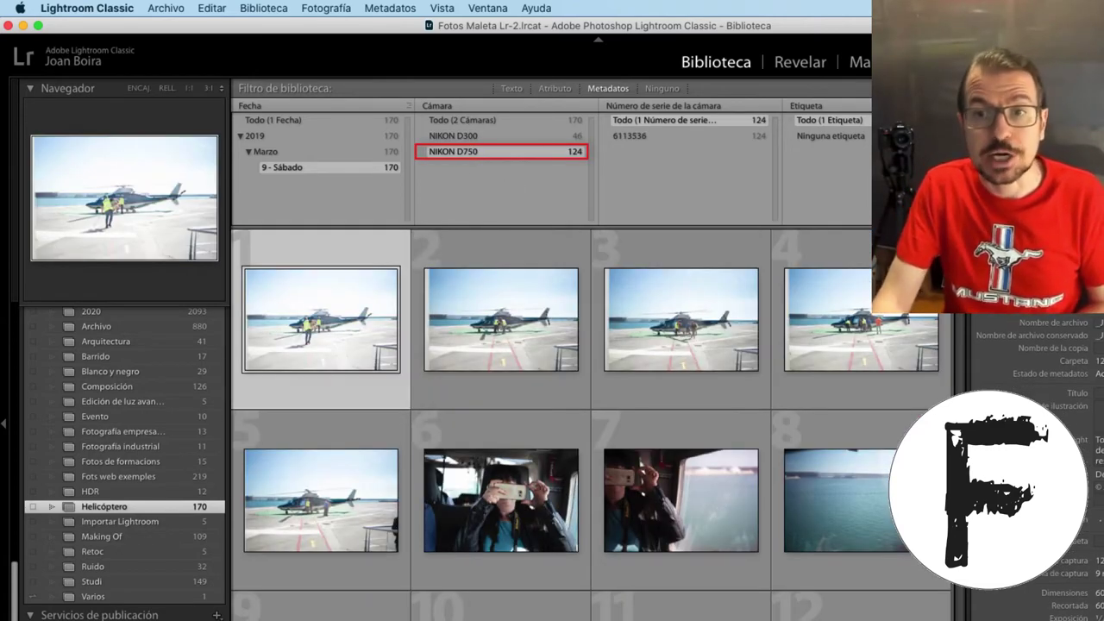
pyautogui.scroll(-5, 956, 604)
pyautogui.scroll(-5, 956, 604)
pyautogui.scroll(-5, 956, 604)
pyautogui.scroll(-5, 955, 603)
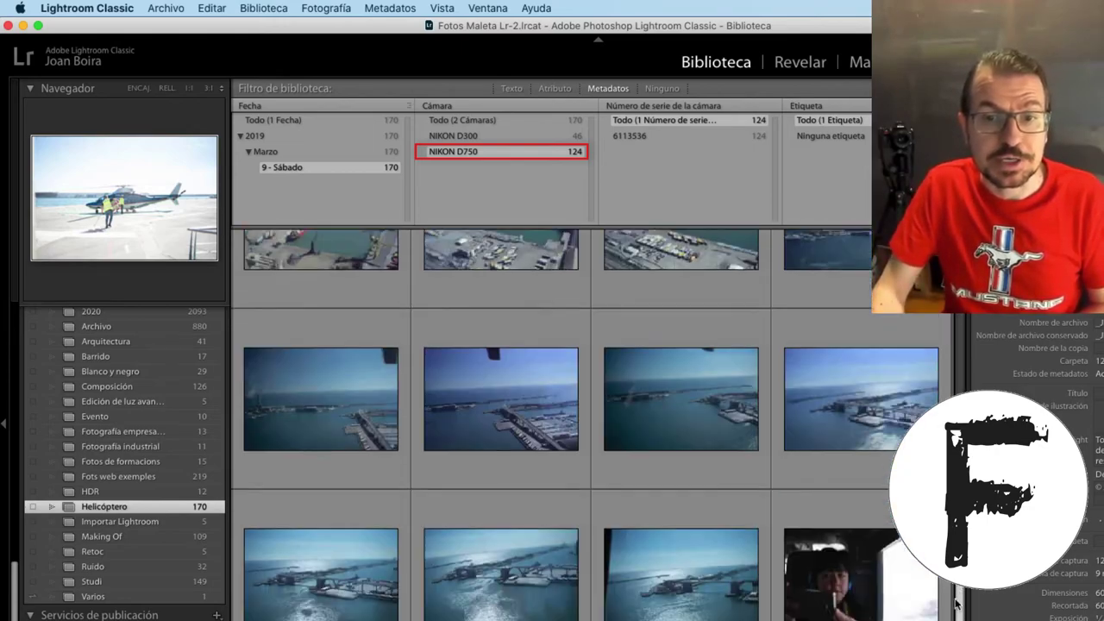
pyautogui.scroll(-5, 955, 604)
pyautogui.scroll(-5, 955, 604)
pyautogui.scroll(-2, 955, 604)
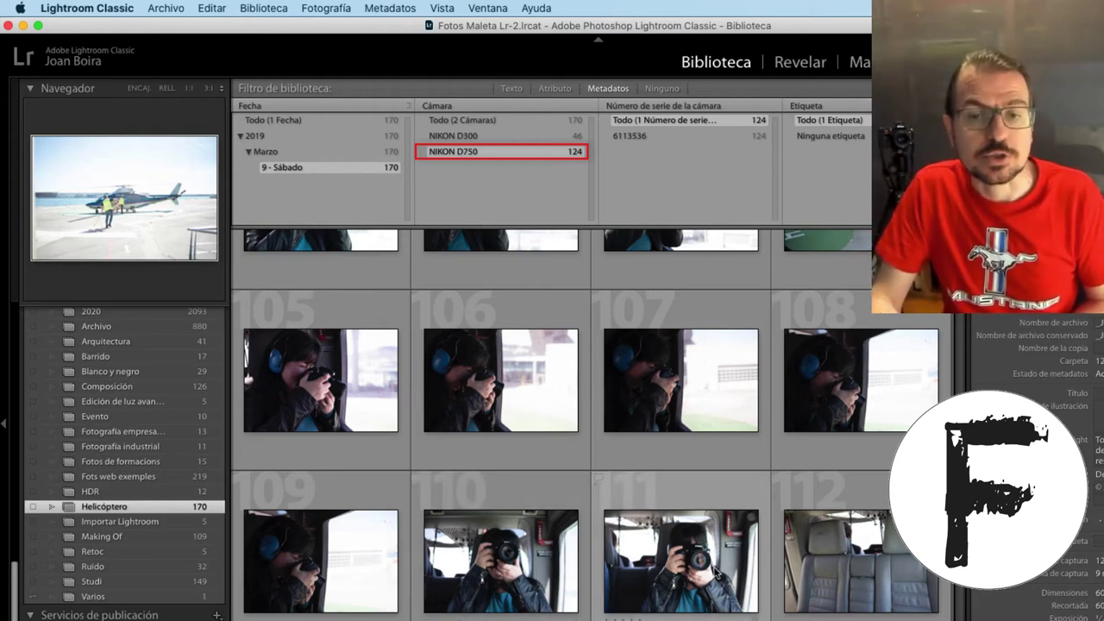
pyautogui.click(686, 569)
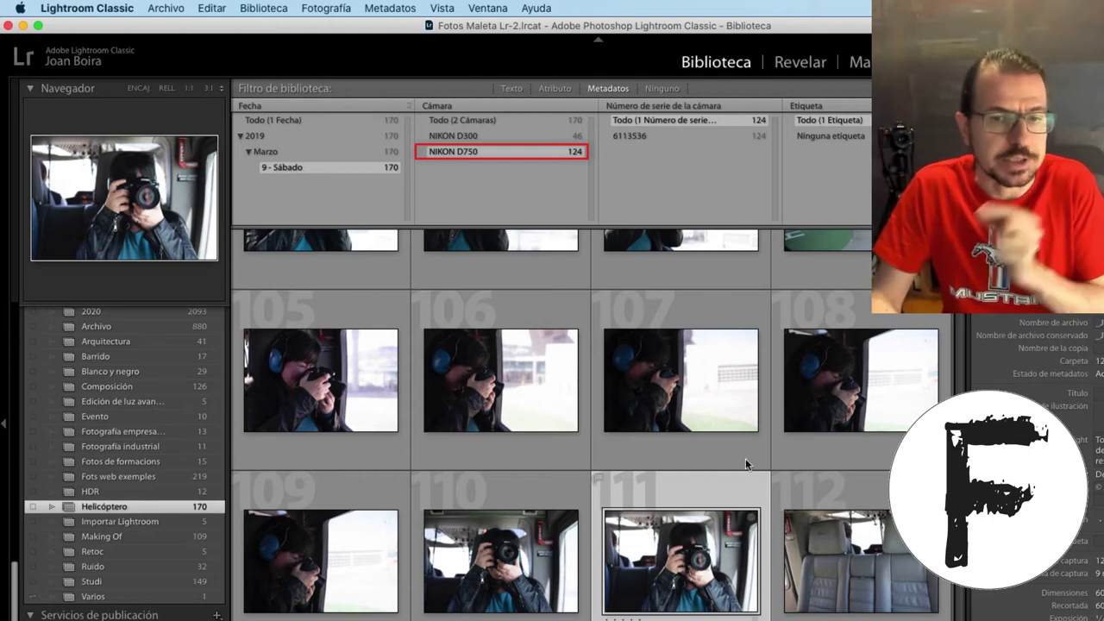
pyautogui.scroll(-2, 655, 388)
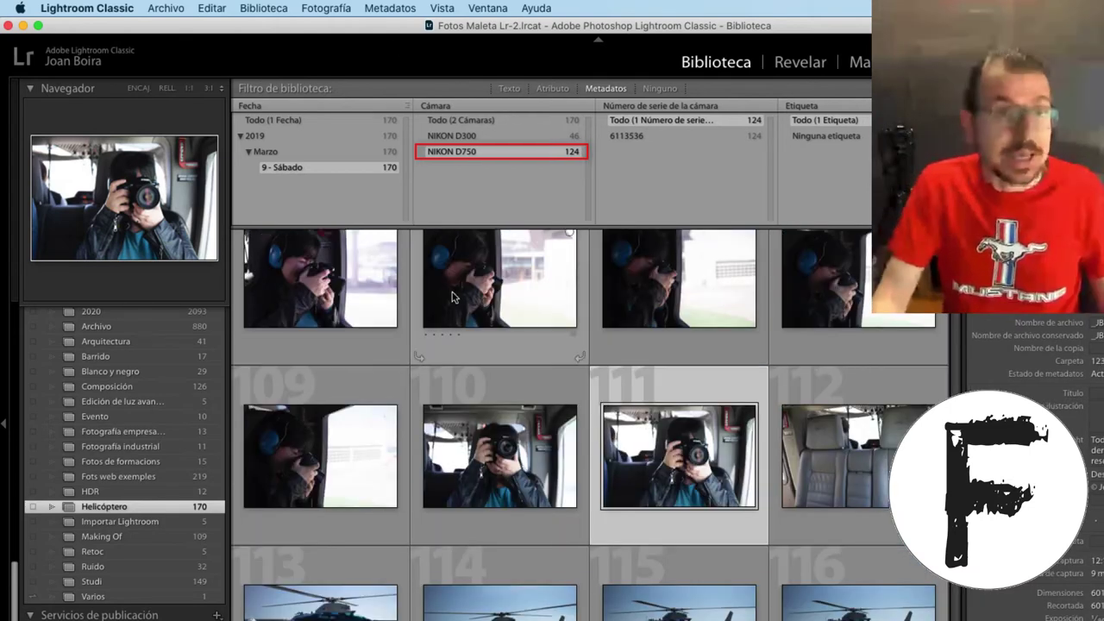
# Select all 124 NIKON D750 photos with Editar > Seleccionar todo
pyautogui.click(213, 10)
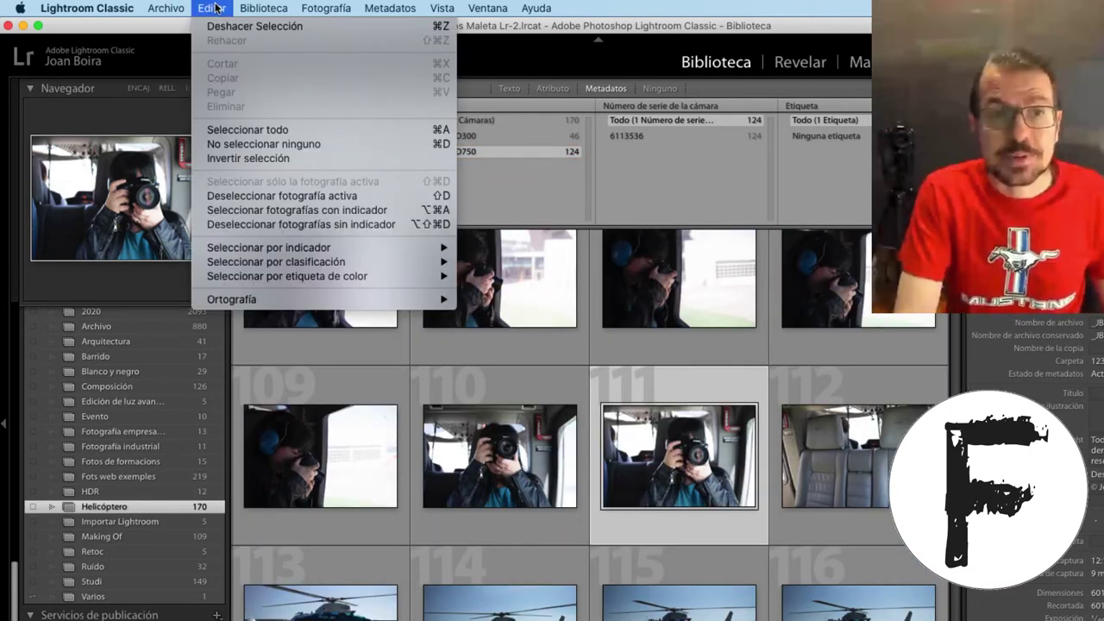
pyautogui.click(247, 129)
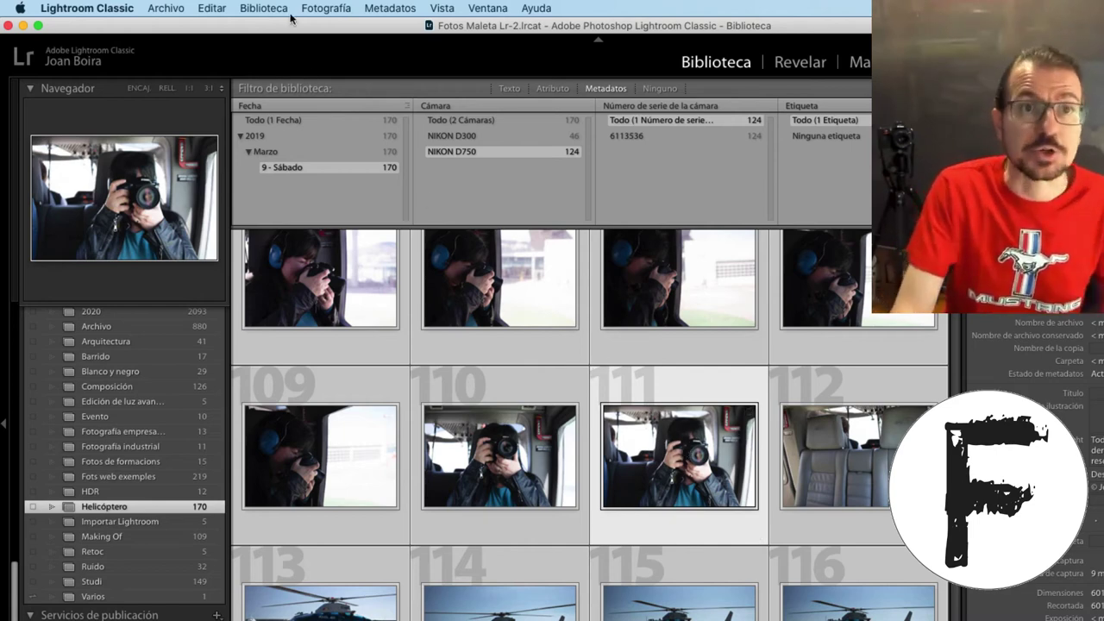
# Set the corrected capture-time minutes to 08 and apply to all D750 photos (reference 12:08:44)
pyautogui.click(400, 8)
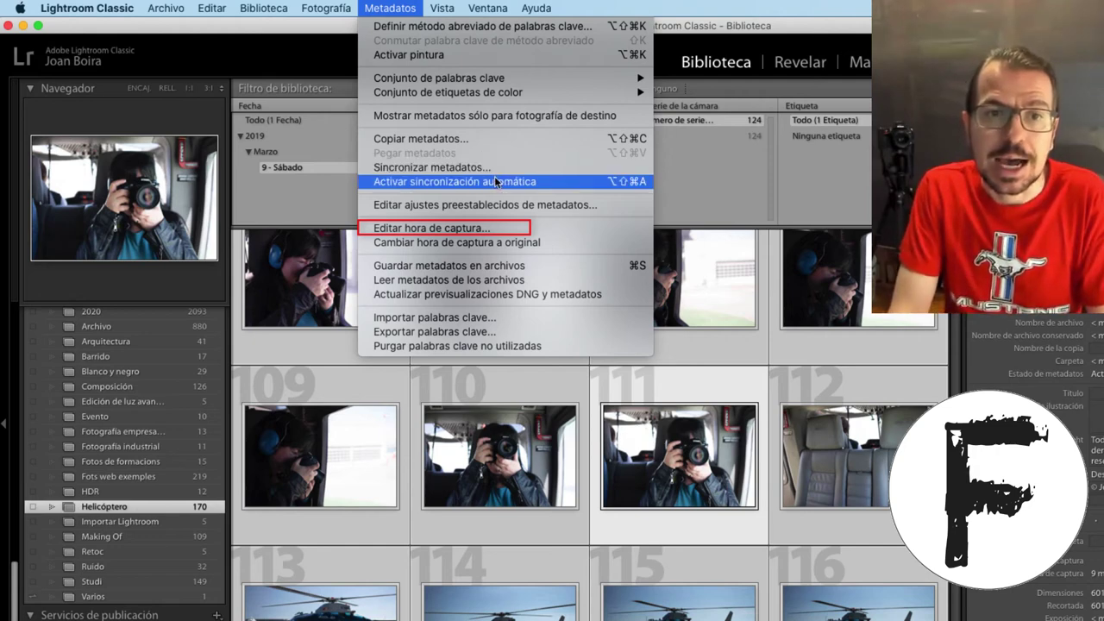
pyautogui.click(505, 226)
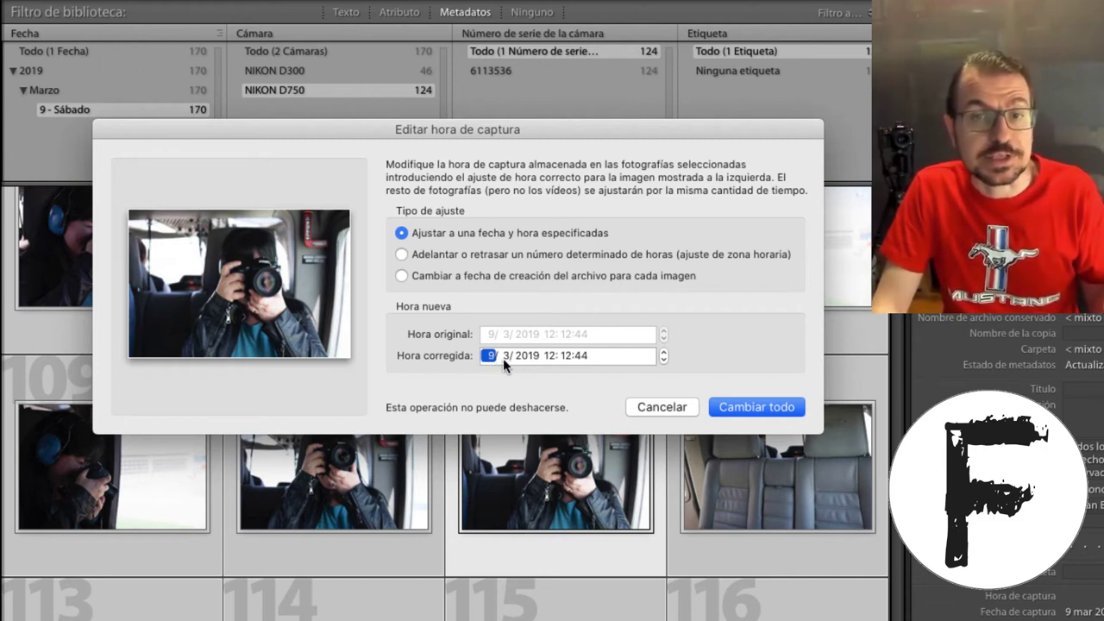
pyautogui.click(566, 355)
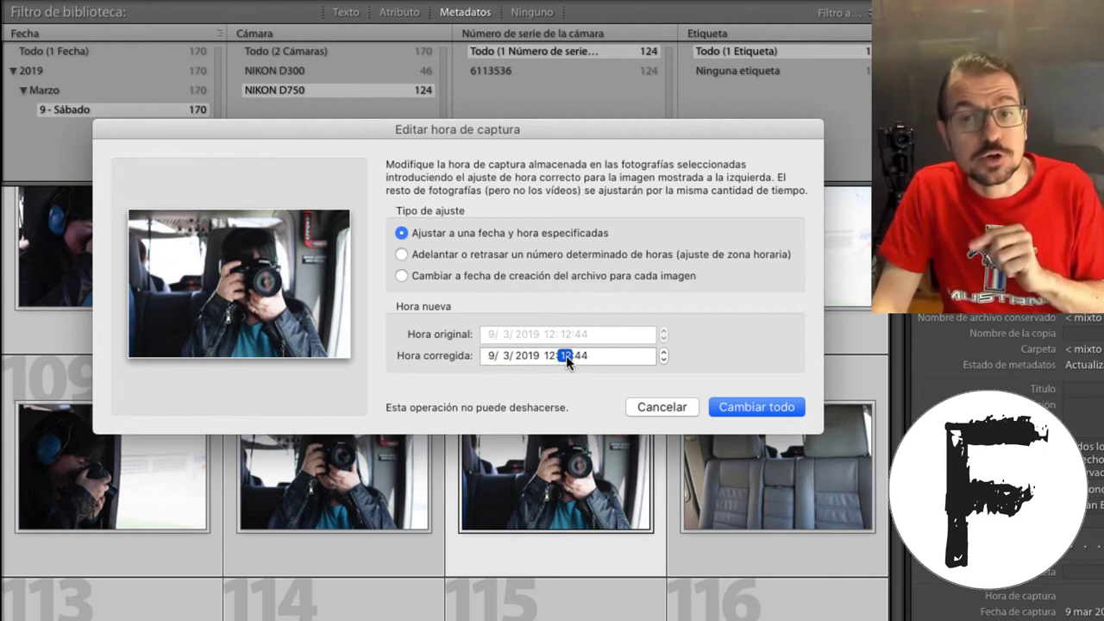
pyautogui.write('08')
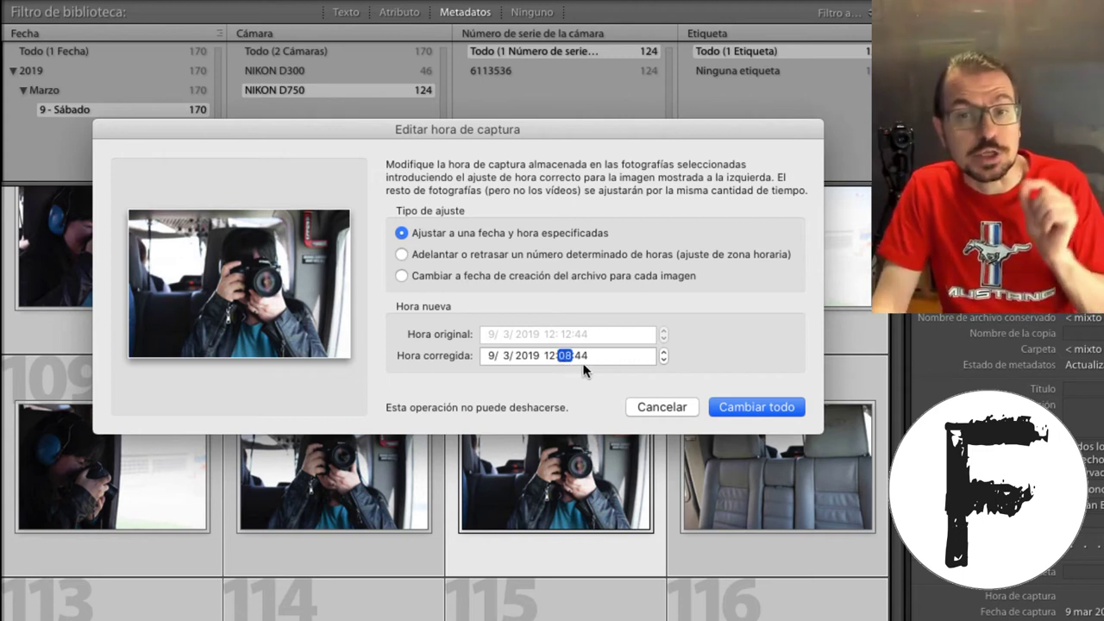
pyautogui.click(759, 405)
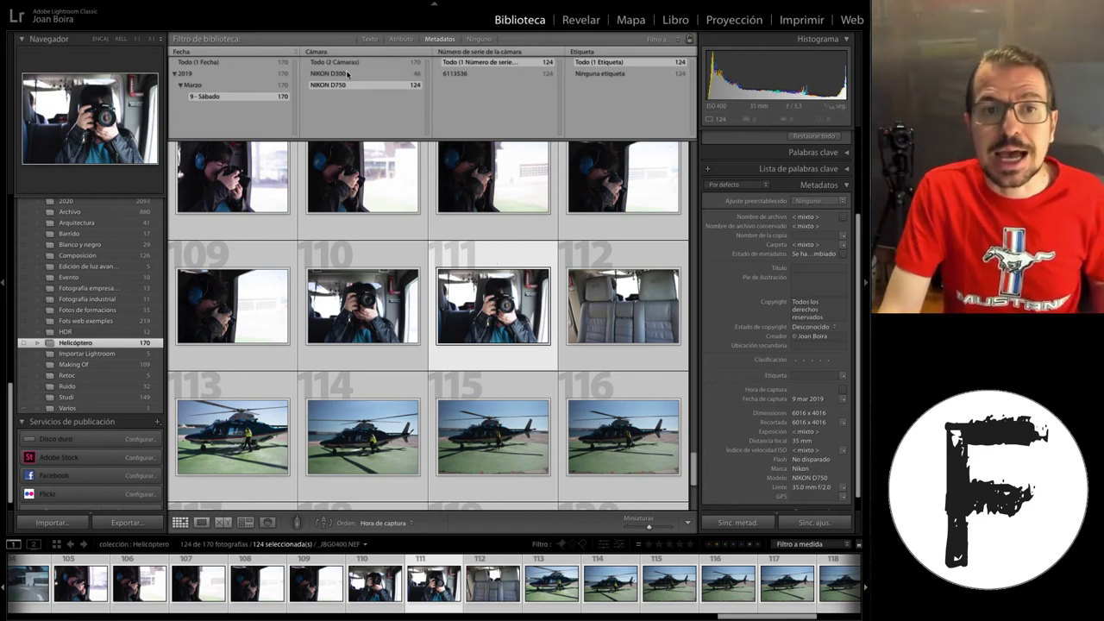
# Clear the camera filter with Ninguno and scroll through all 170 photos to verify interleaving
pyautogui.click(479, 39)
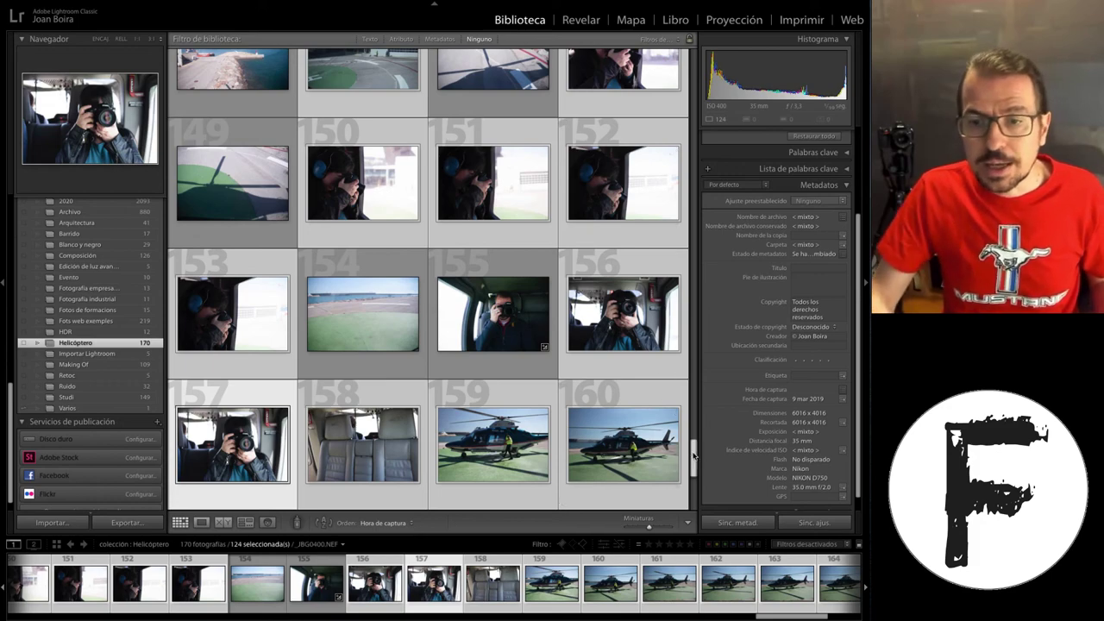
pyautogui.moveTo(694, 455); pyautogui.dragTo(616, 76)
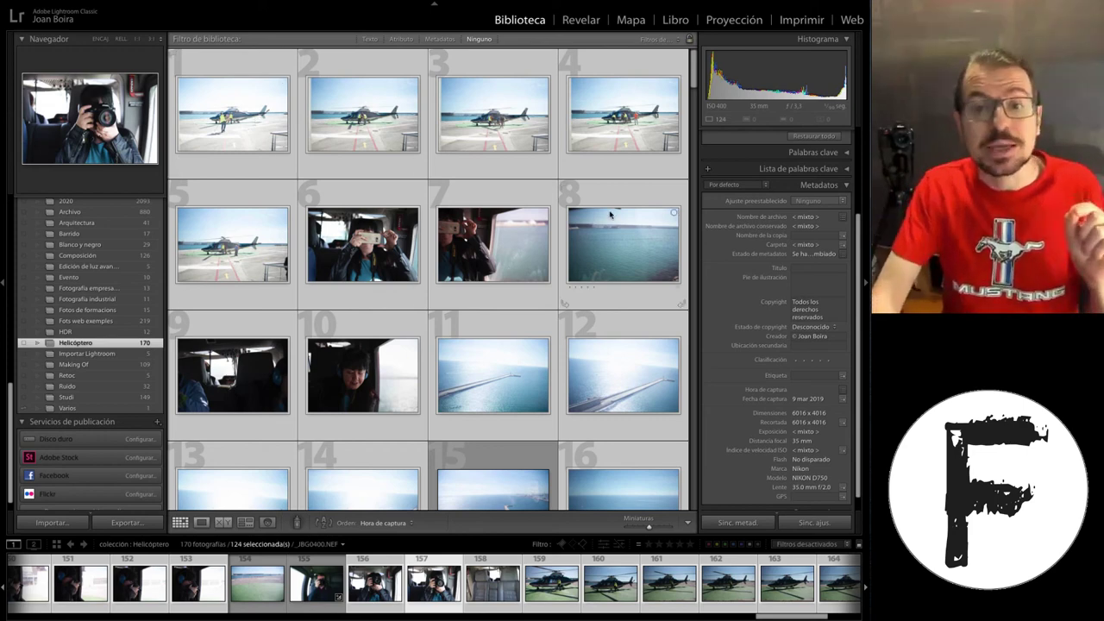
pyautogui.moveTo(694, 82); pyautogui.dragTo(695, 95)
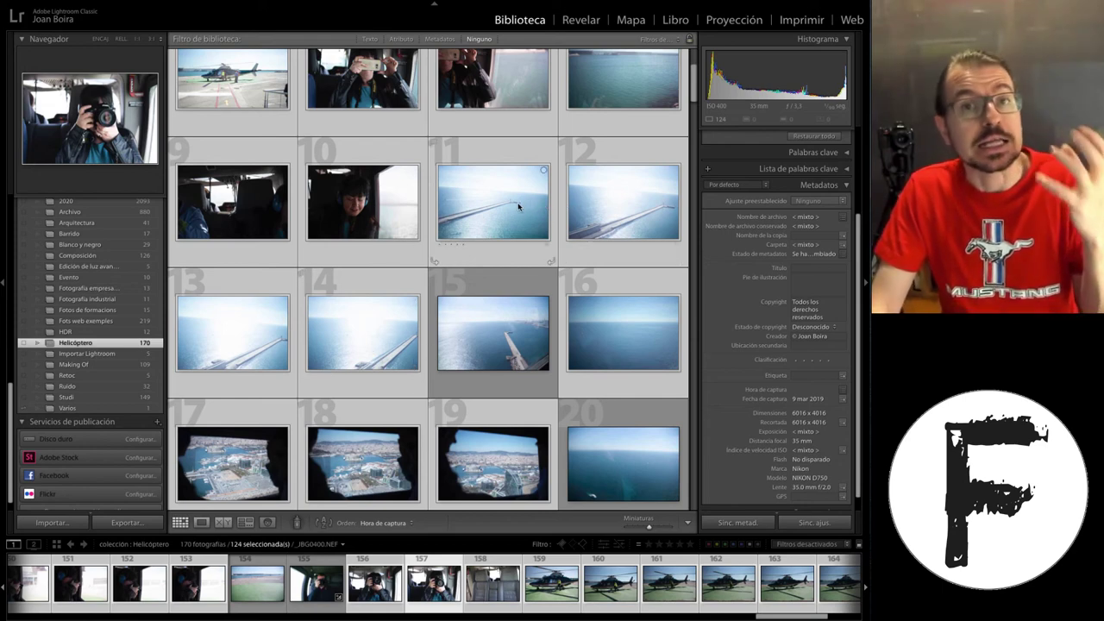
pyautogui.moveTo(492, 333)
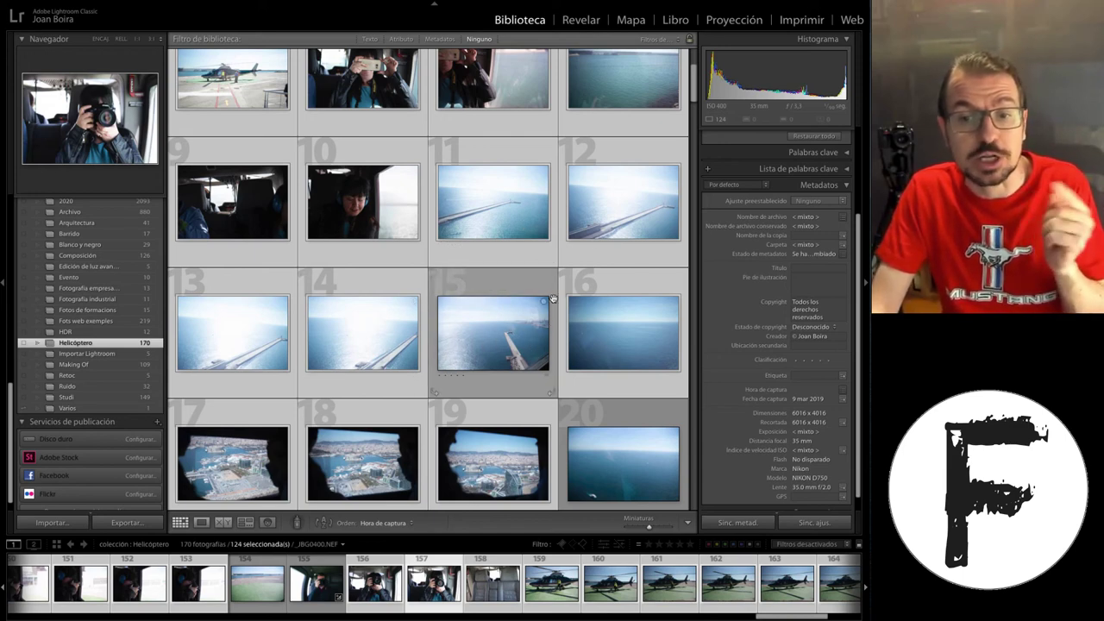
pyautogui.moveTo(691, 94)
pyautogui.mouseDown()
pyautogui.moveTo(695, 162)
pyautogui.moveTo(716, 234)
pyautogui.mouseUp()
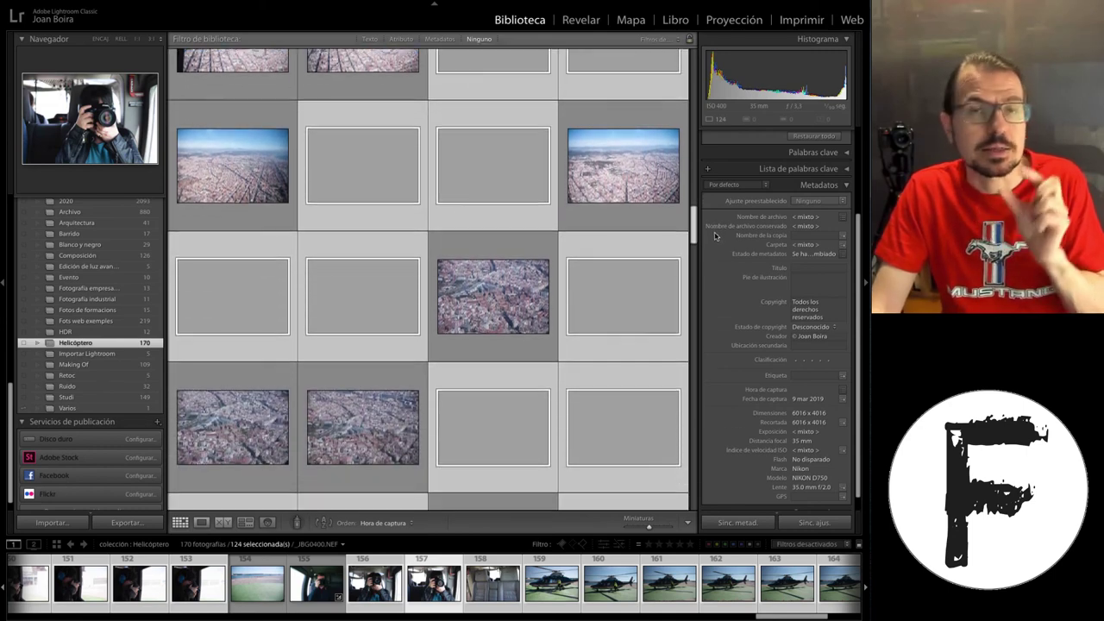